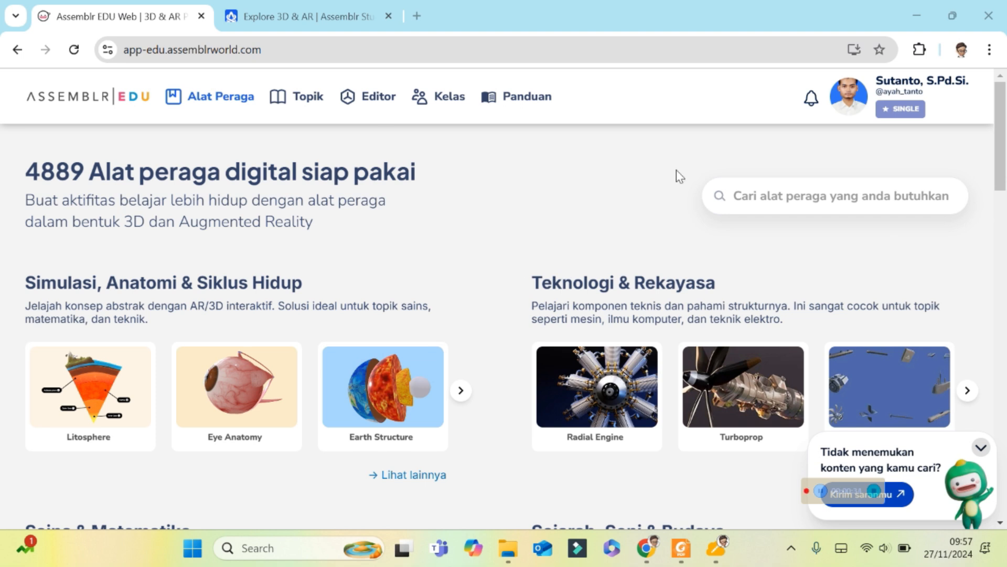
Step: Create a new project from the Assemblr EDU Editor page using the Default Editor
left_click(373, 104)
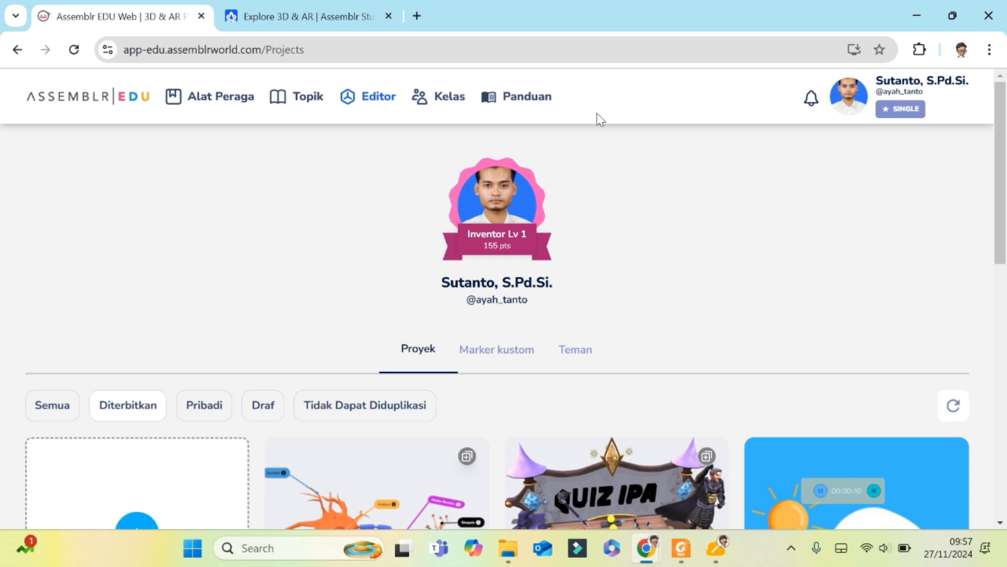
left_click_drag(1004, 227, 1003, 320)
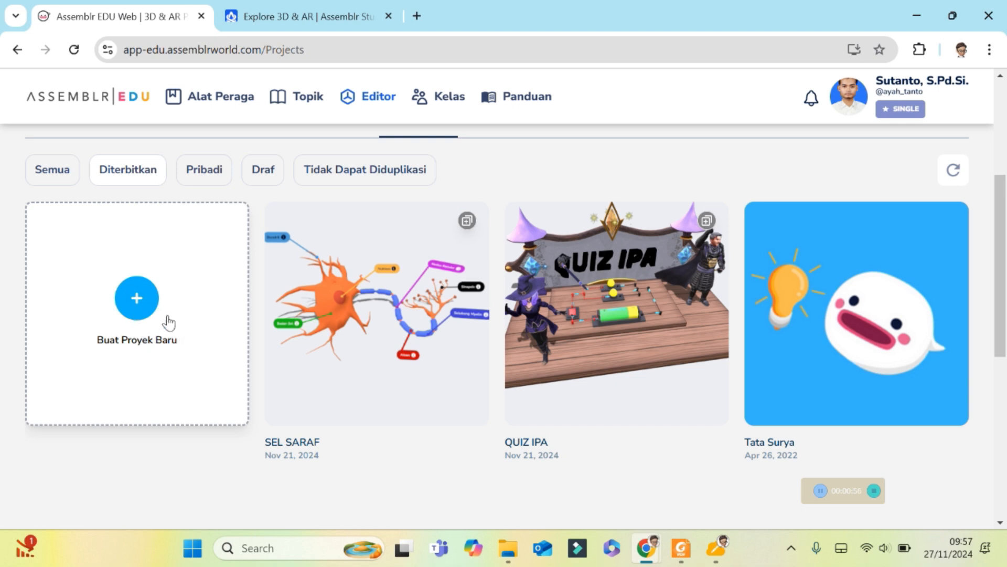
left_click(138, 299)
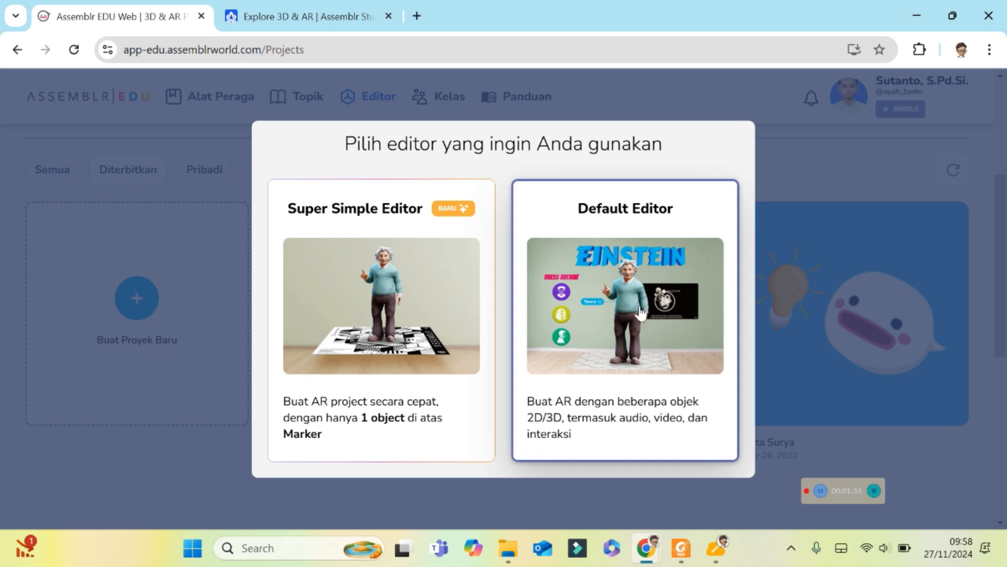
left_click(661, 318)
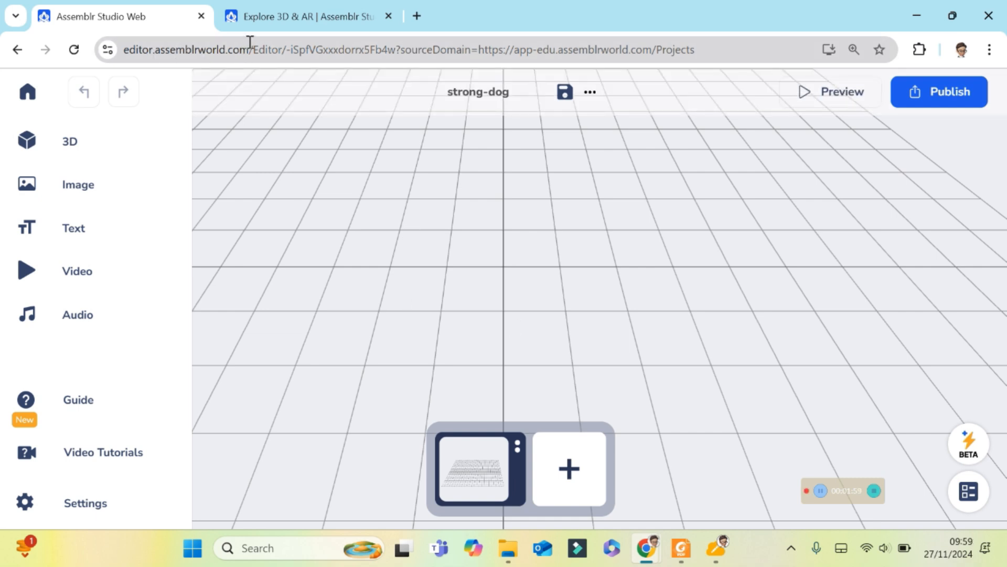
Step: Switch to the Assemblr Studio website and log in with the second listed Google account
left_click(282, 20)
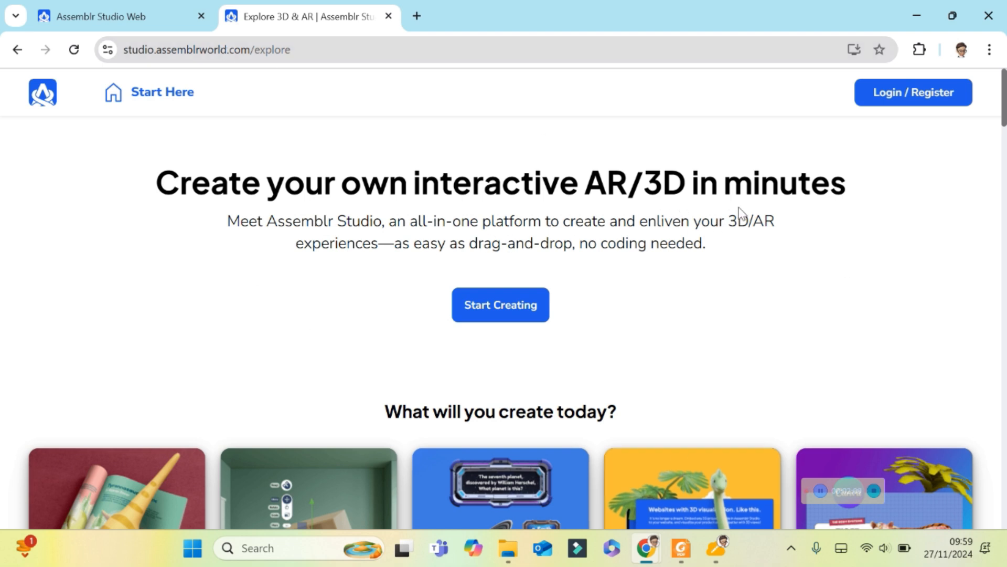
left_click(915, 103)
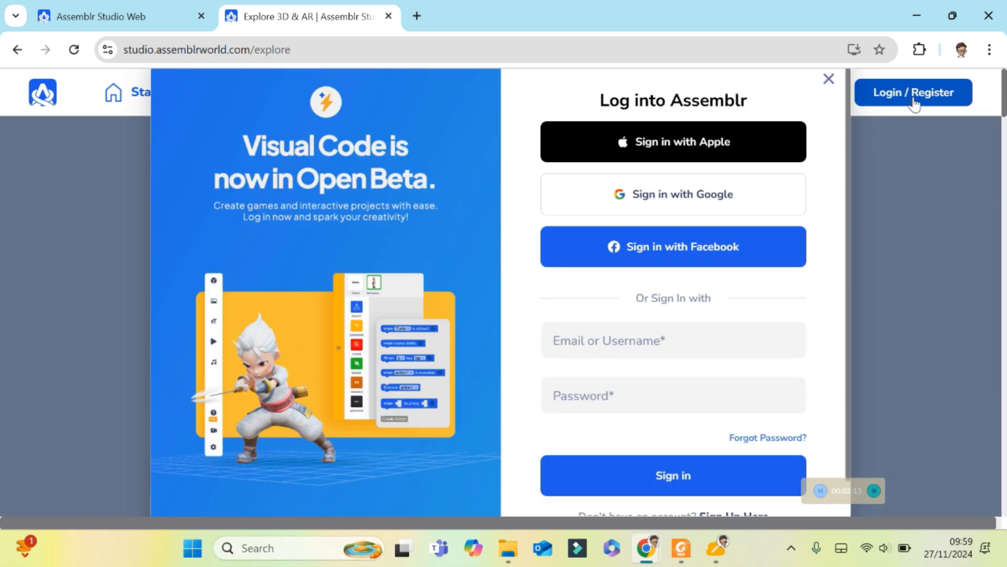
left_click(690, 202)
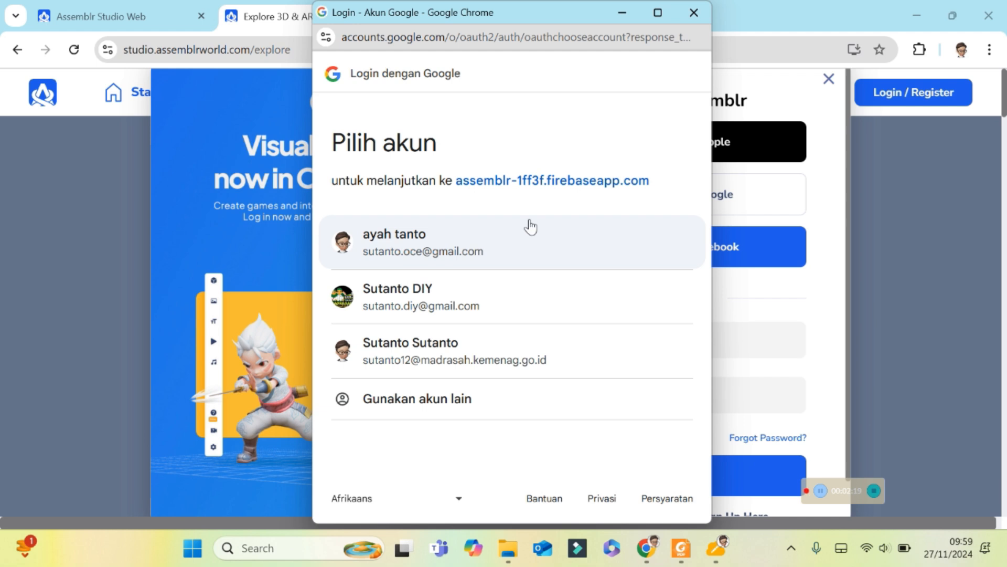
left_click(412, 295)
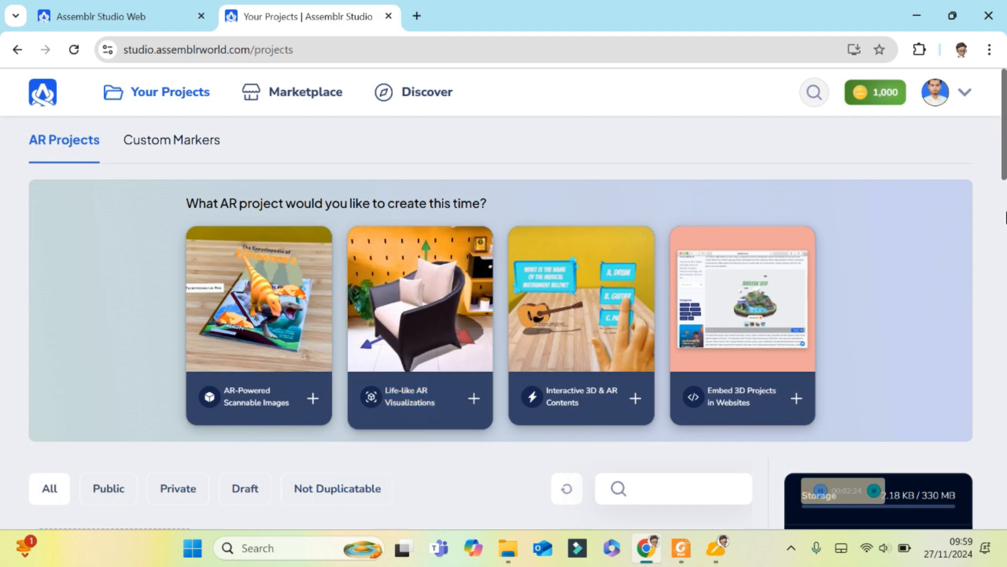
Step: Review the AR project types and the editor choices for a new creation, and close the Assemblr Studio projects page
mouse_move(1004, 152)
left_mouse_down()
mouse_move(1003, 170)
mouse_move(1001, 157)
left_mouse_up()
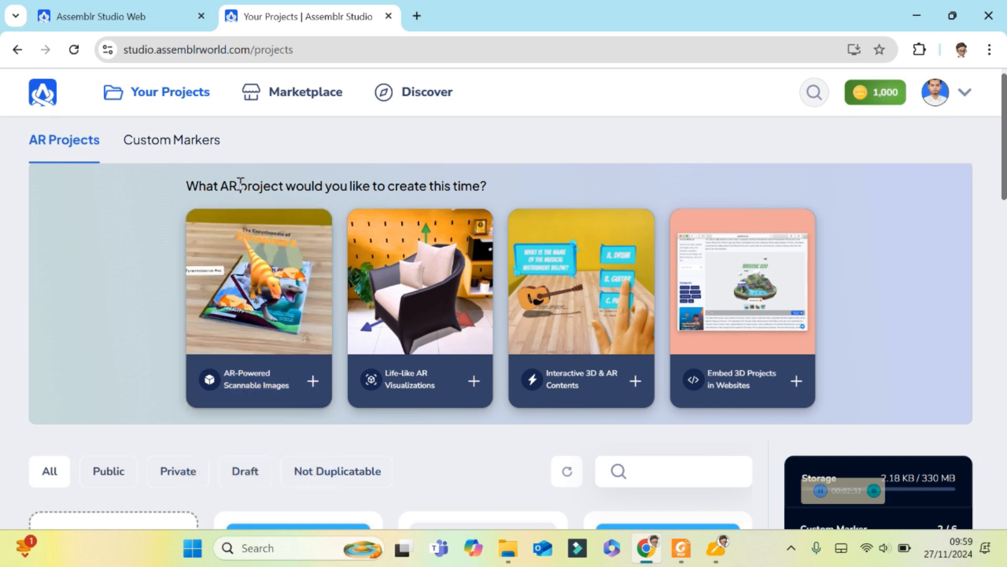
mouse_move(261, 329)
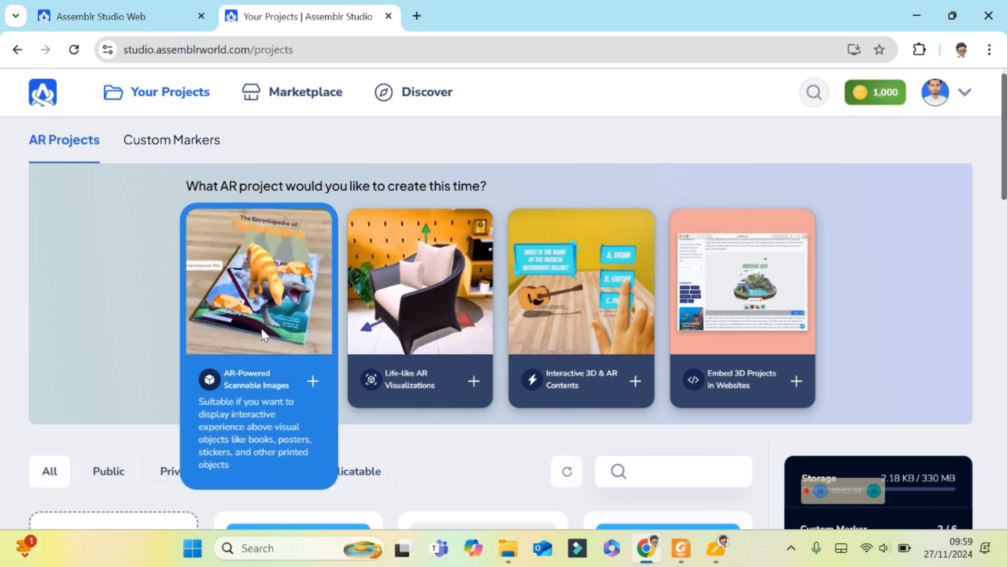
mouse_move(431, 341)
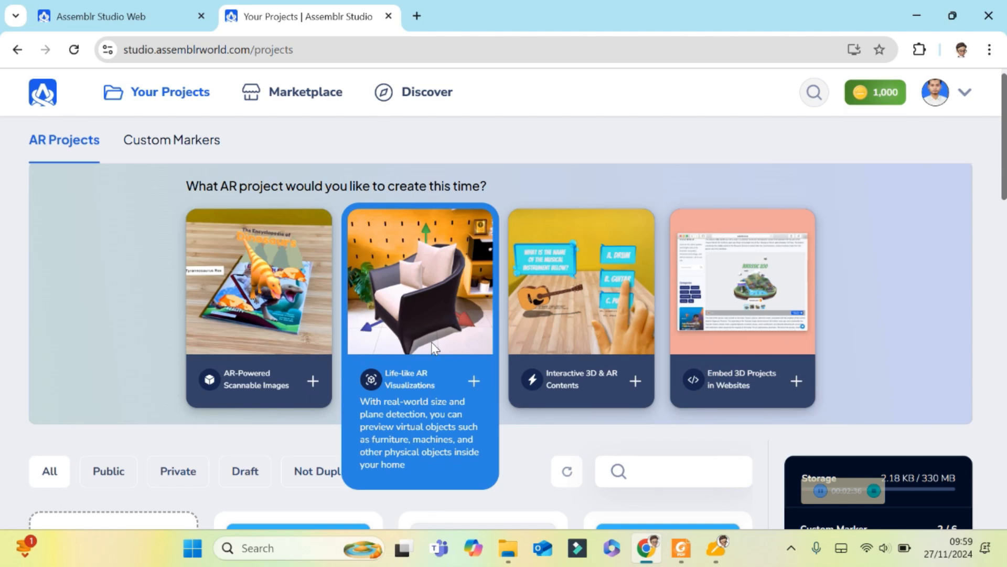
mouse_move(780, 307)
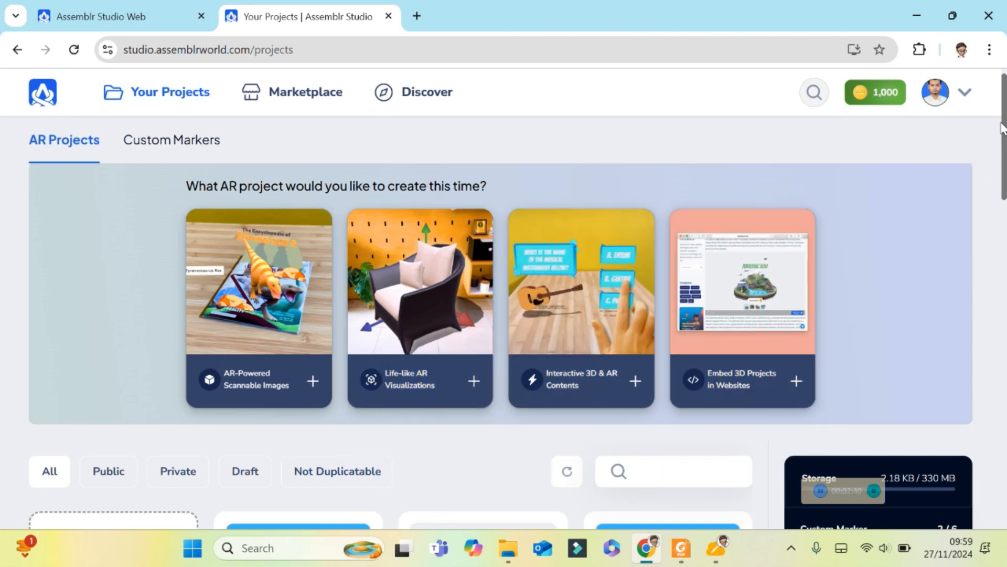
left_click_drag(1003, 135, 1003, 195)
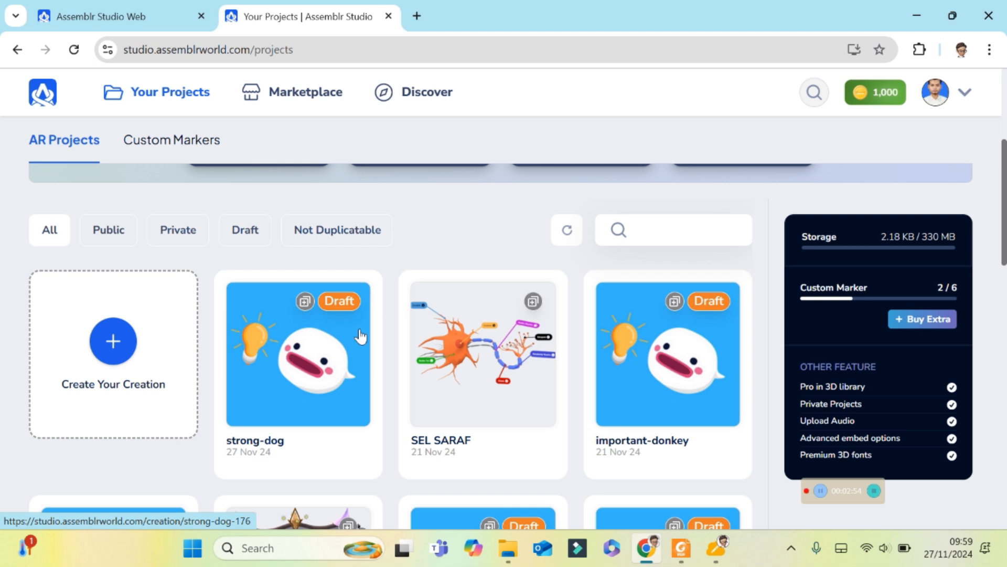
left_click(127, 358)
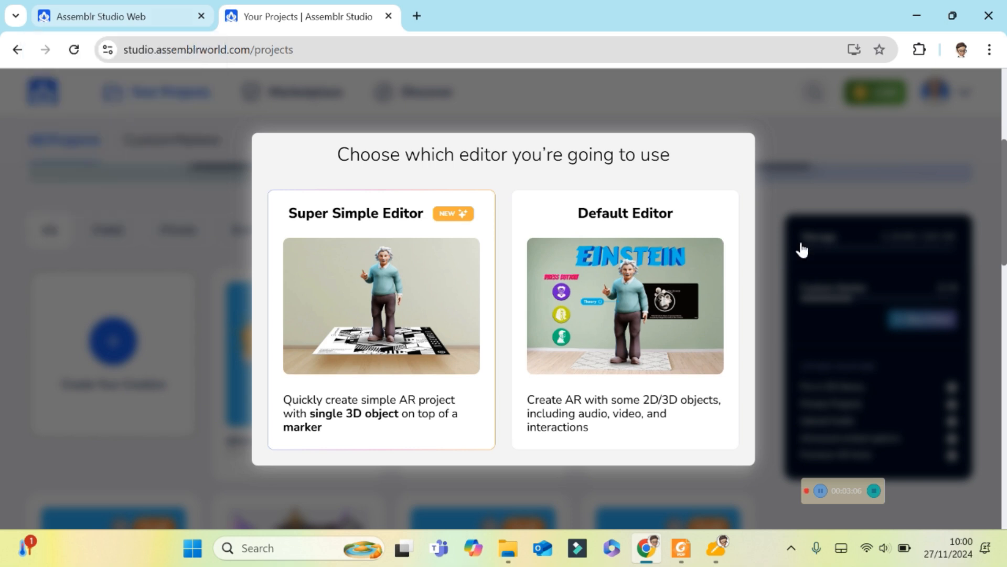
left_click(390, 17)
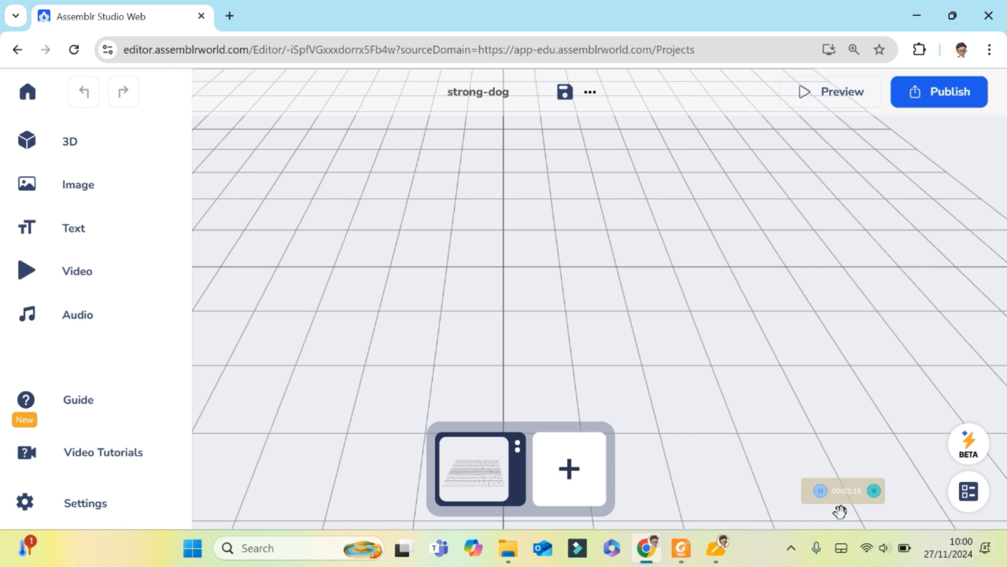
Step: Switch to Foxit Reader and examine the Control Guide of editor icons in Buku Panduan Assemblr Edu.pdf
left_click(820, 493)
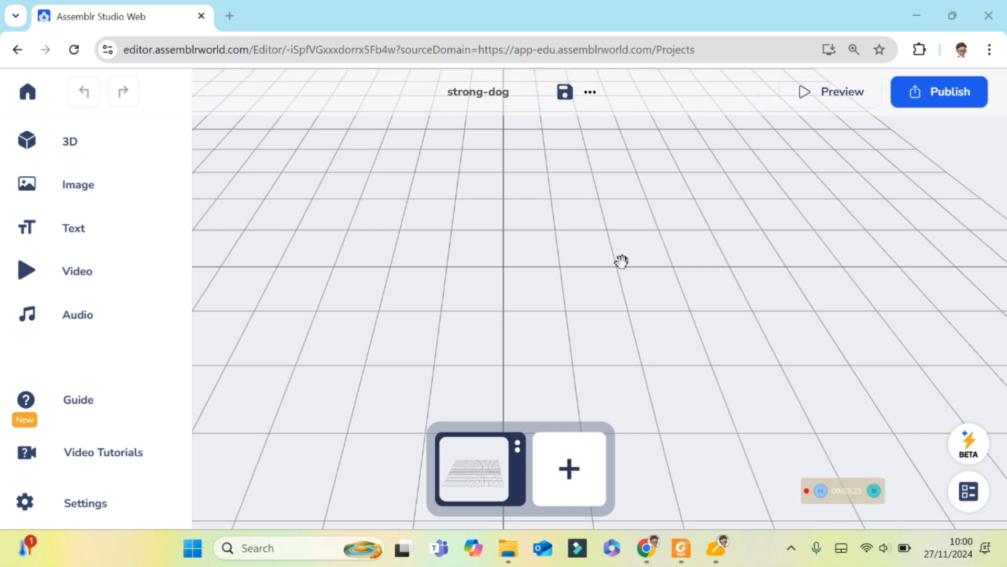
left_click(681, 548)
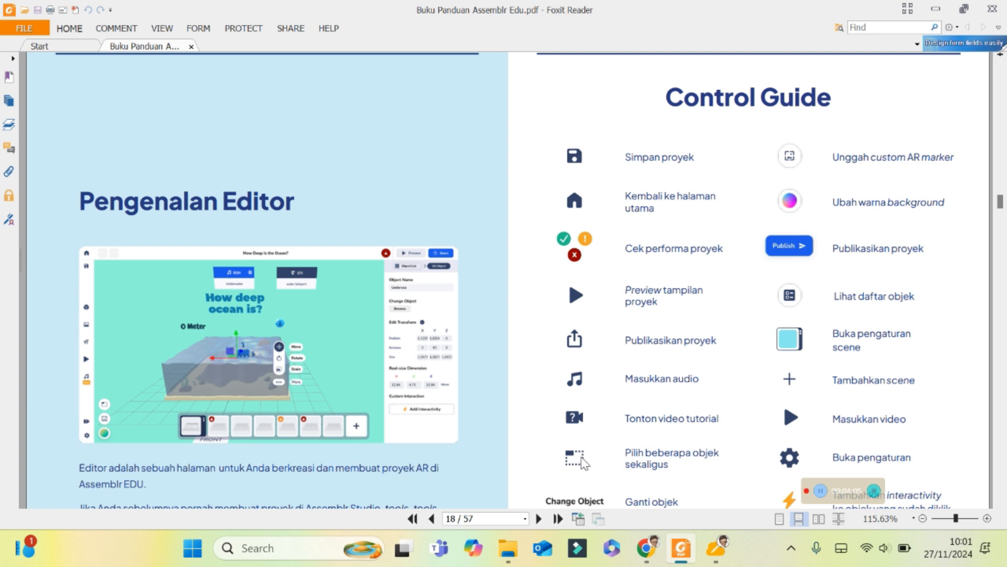
scroll(584, 463, "down", 1)
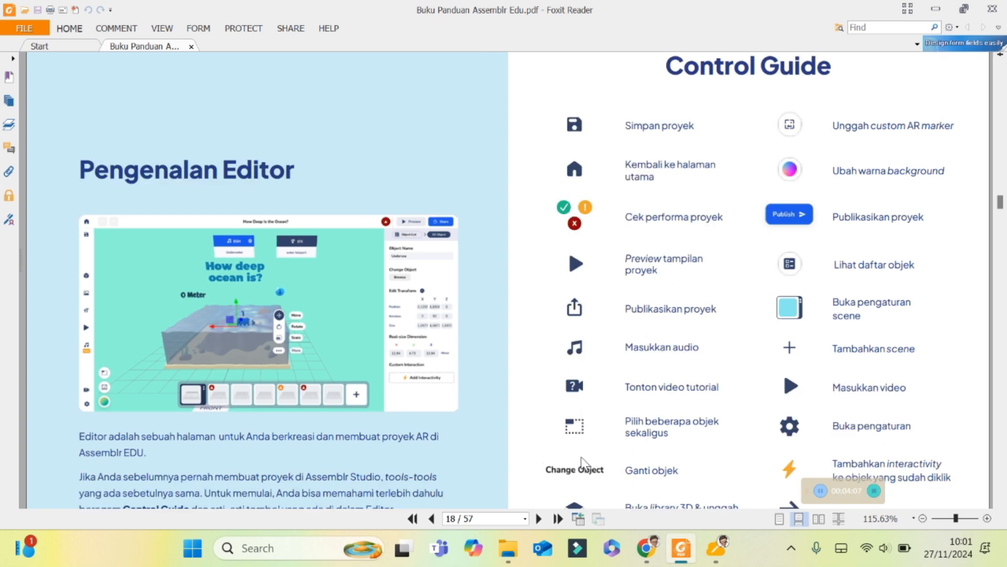
scroll(584, 463, "down", 1)
scroll(584, 463, "down", 2)
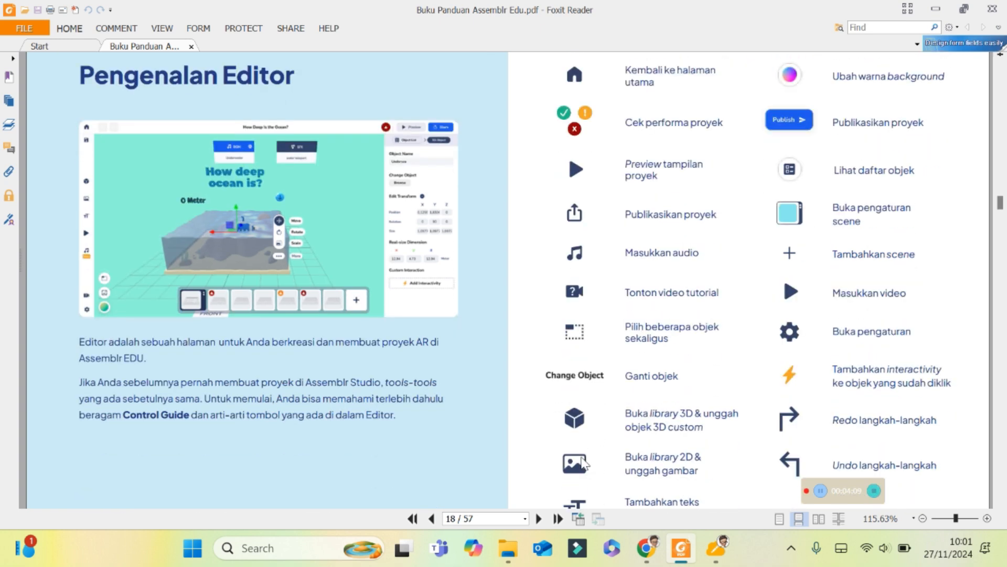
scroll(584, 463, "down", 1)
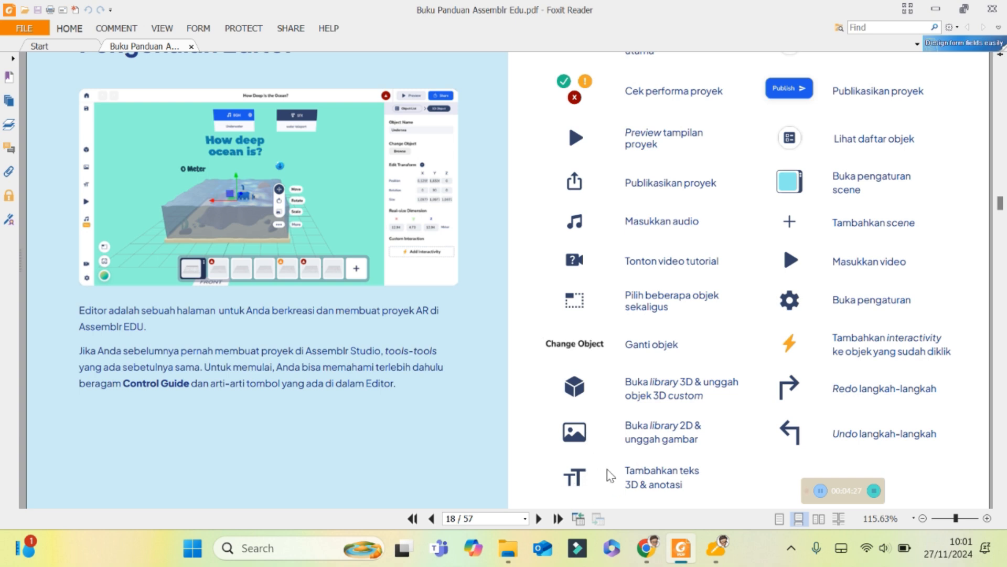
scroll(873, 261, "up", 3)
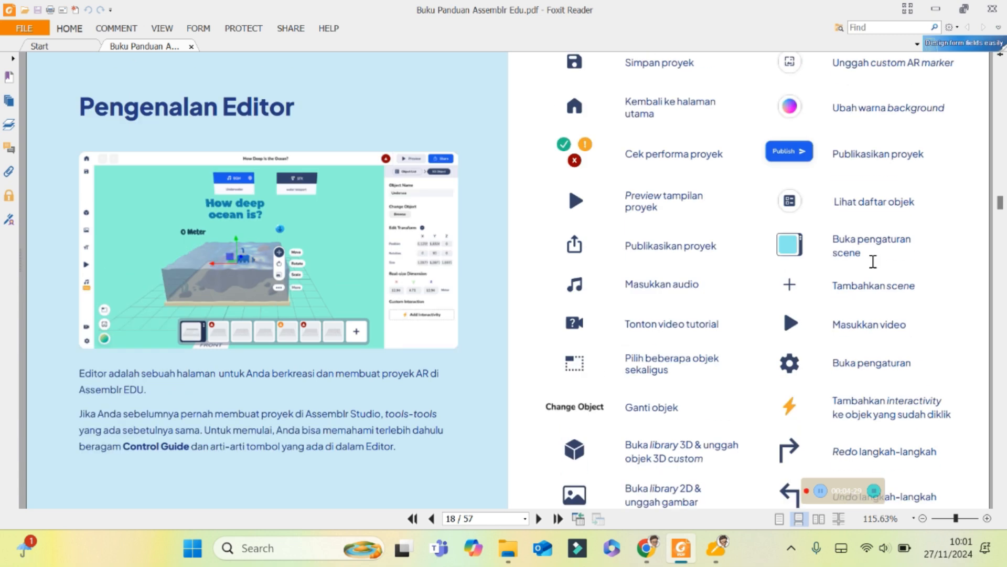
scroll(867, 264, "up", 1)
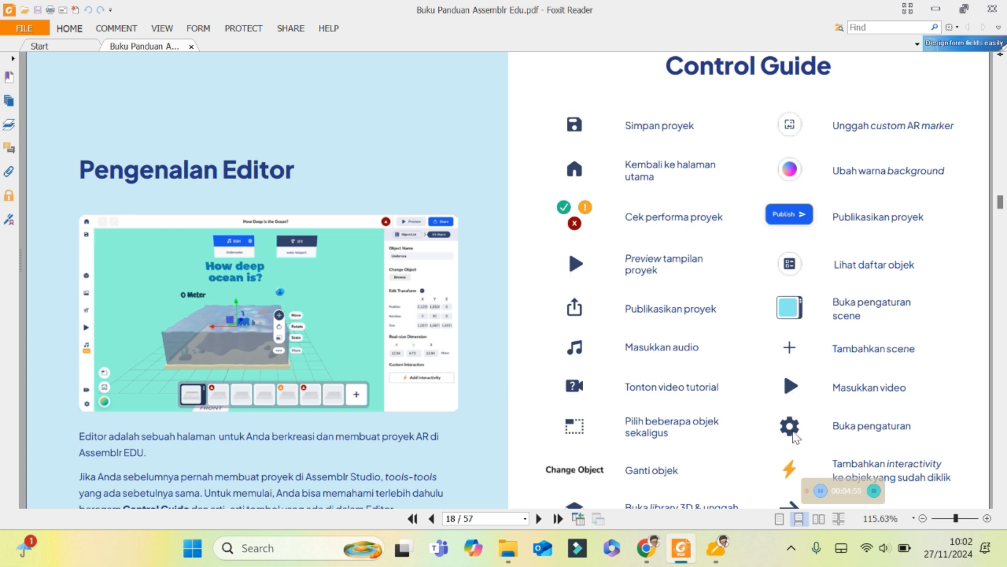
scroll(796, 431, "down", 5)
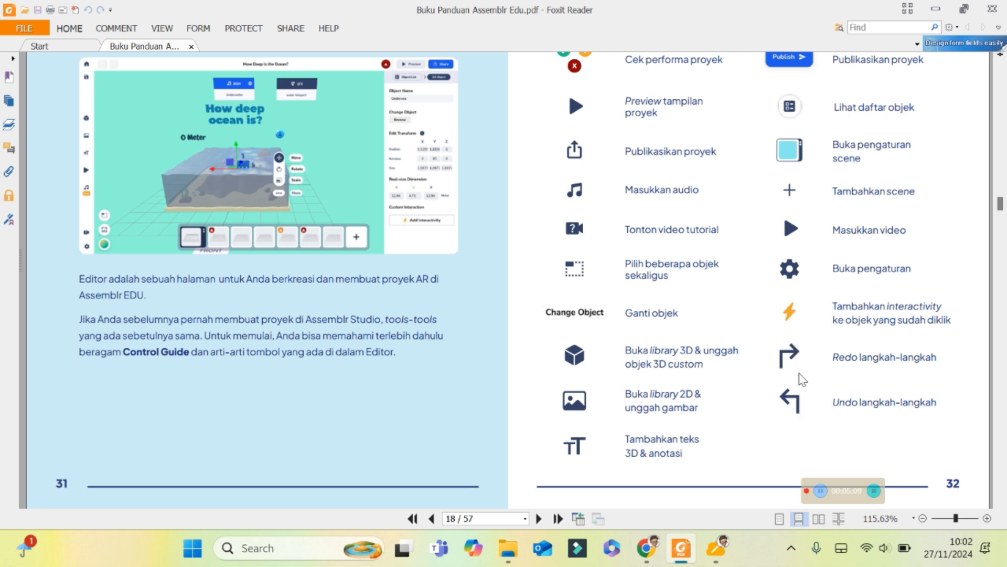
Step: Switch back to the Assemblr editor in Chrome and rename the first scene as pendahuluan in its scene settings
left_click(647, 549)
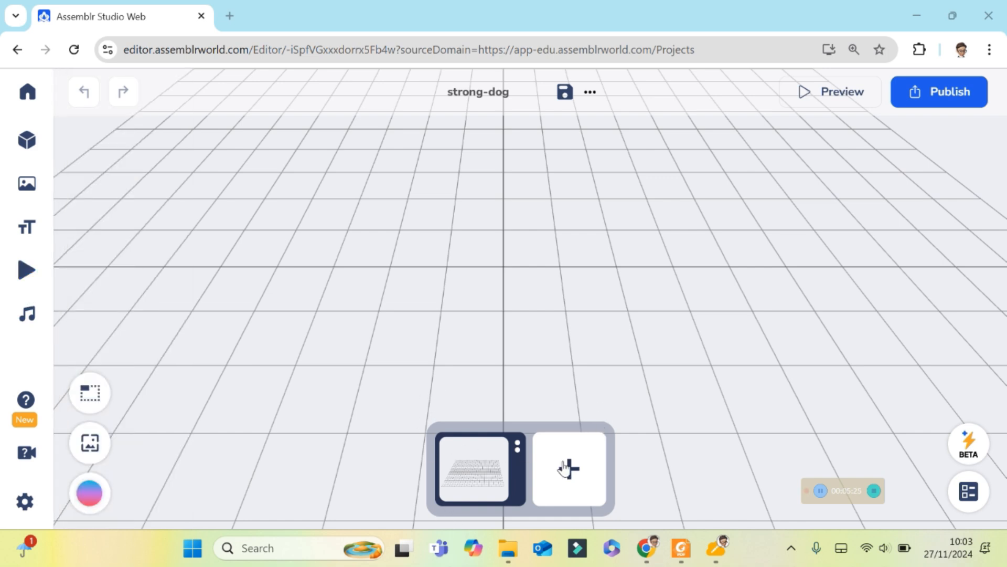
left_click(471, 464)
left_click(471, 463)
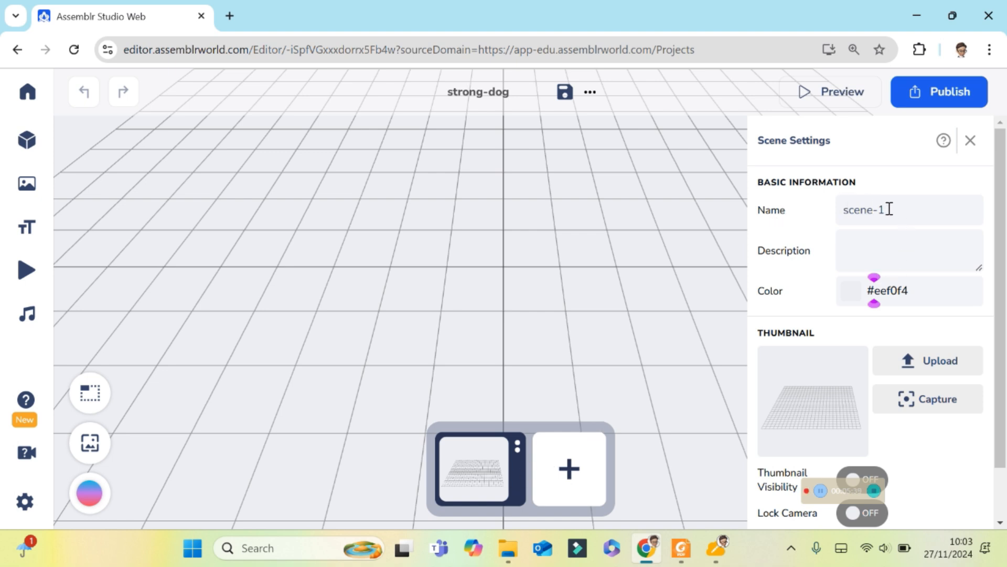
left_click_drag(889, 208, 840, 209)
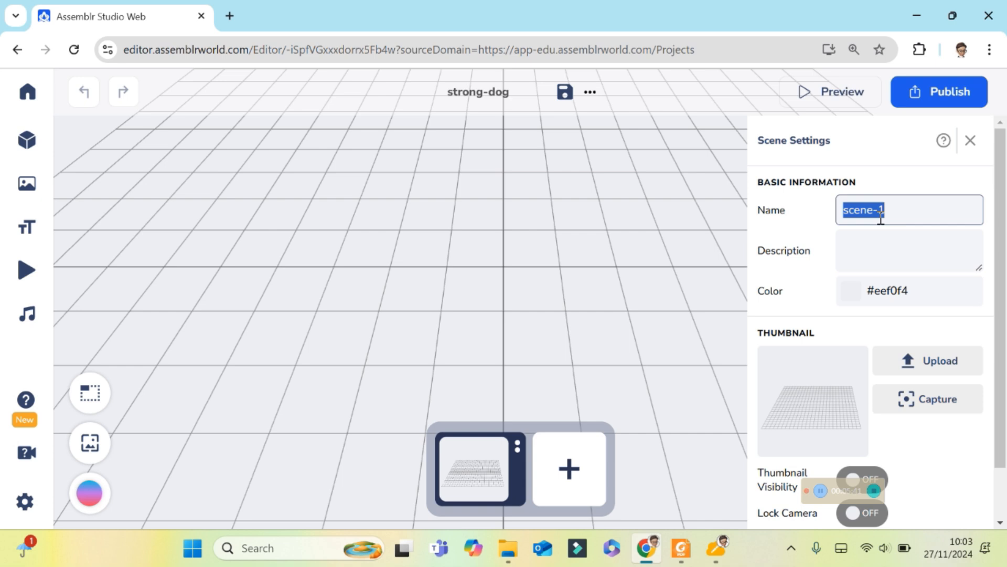
type("pe")
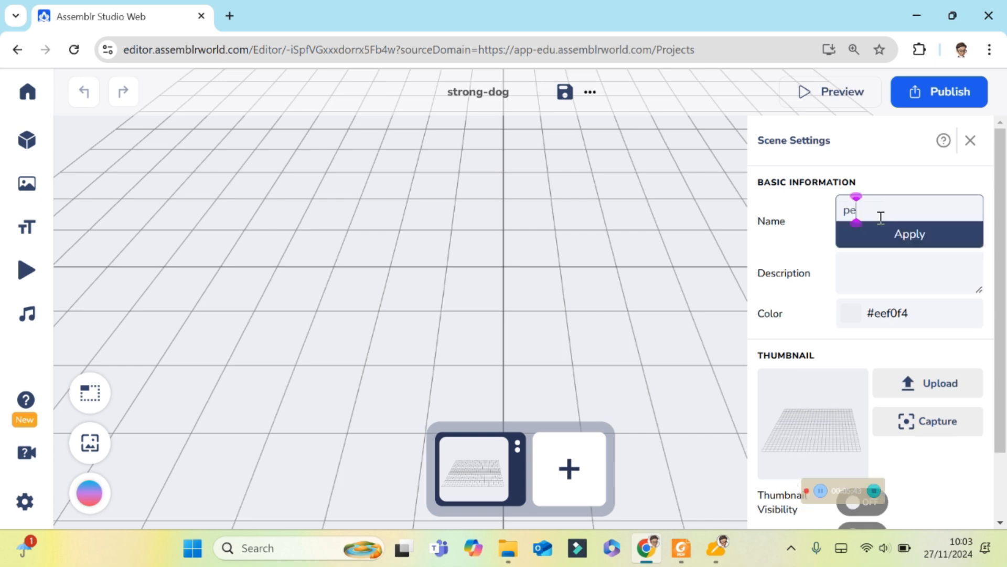
type("ndabuluan")
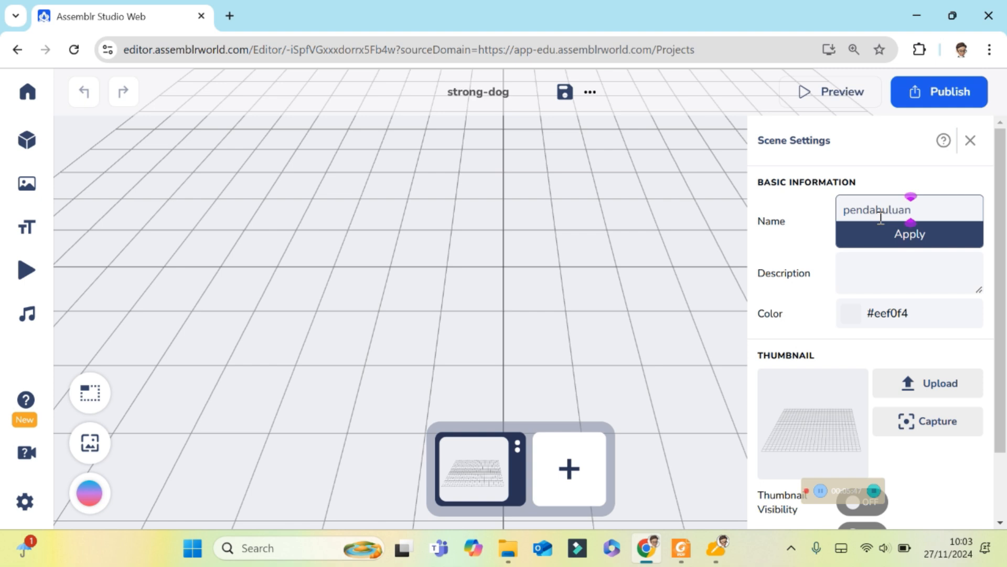
left_click(893, 233)
left_click(862, 243)
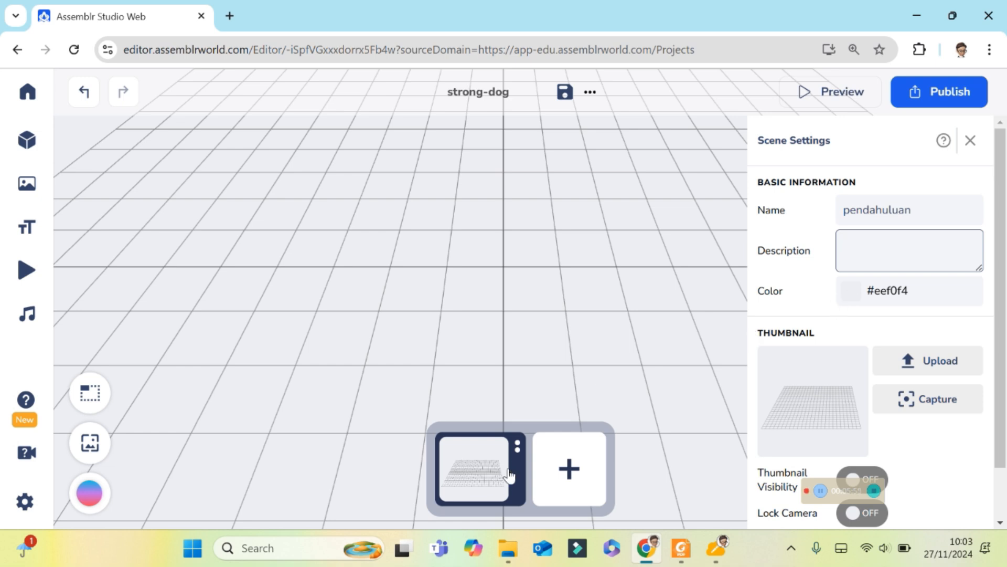
Step: Preview a coral red background color for the scene and close the scene settings without applying it
left_click(848, 296)
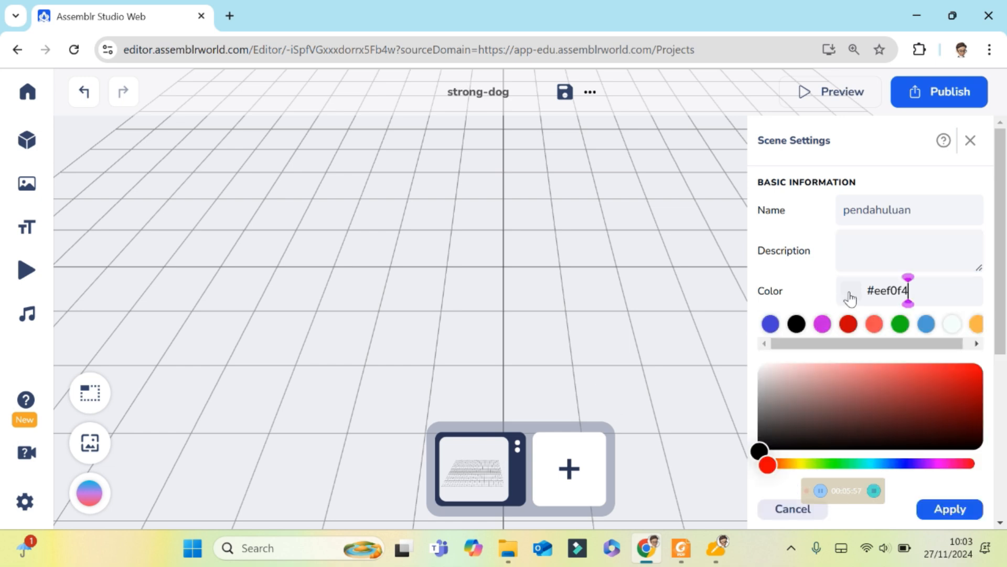
left_click(874, 324)
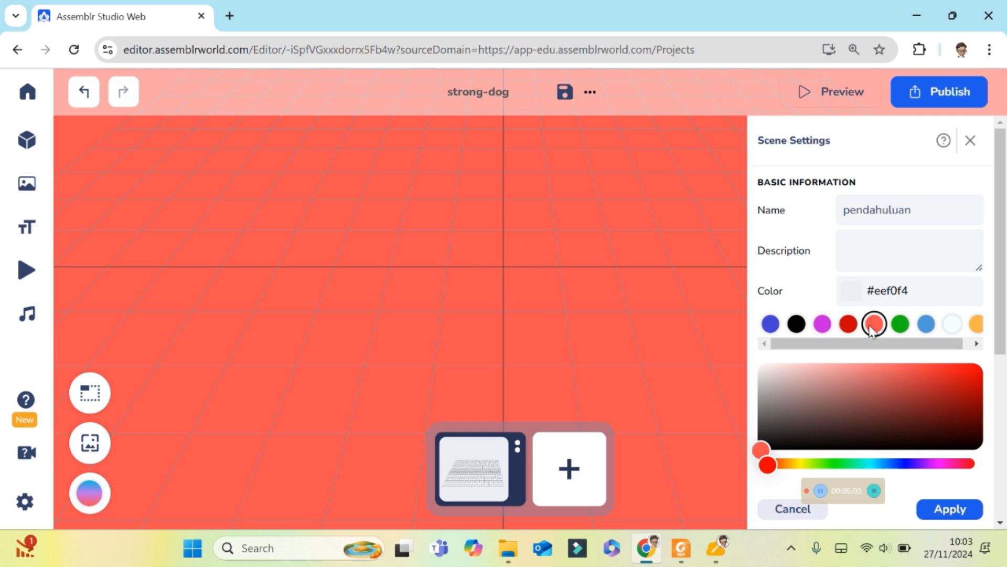
left_click(970, 140)
left_click(970, 140)
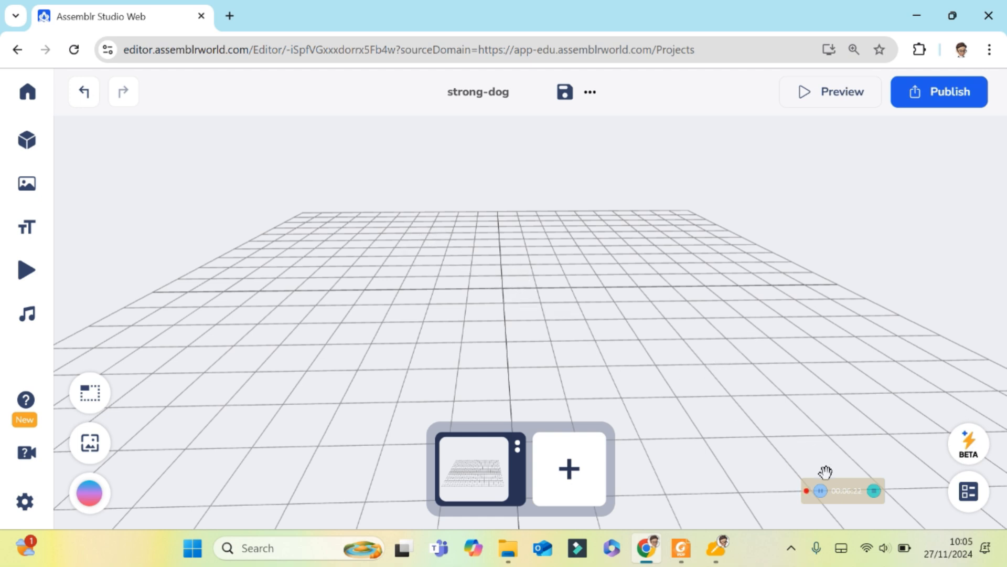
left_click(821, 493)
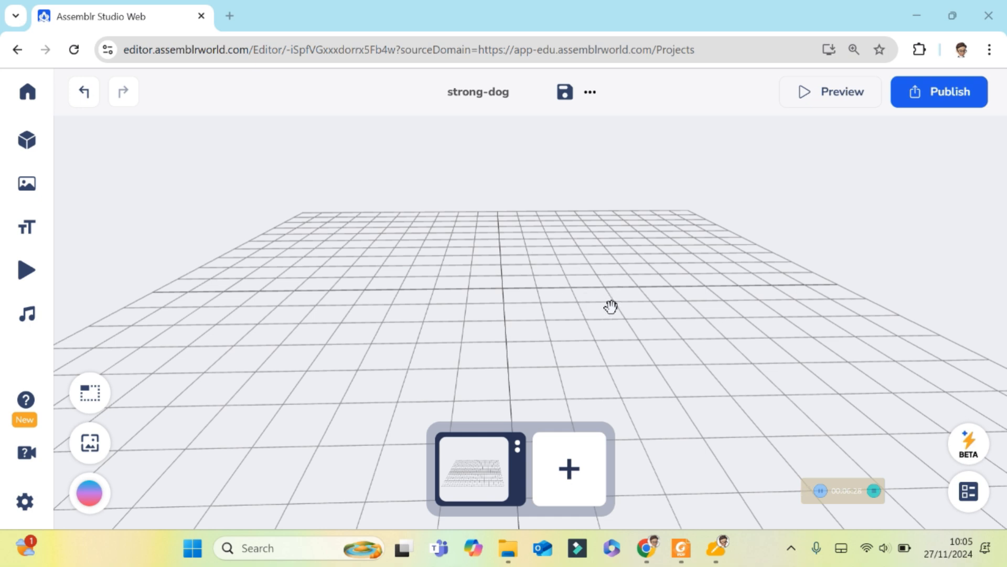
scroll(611, 307, "down", 5)
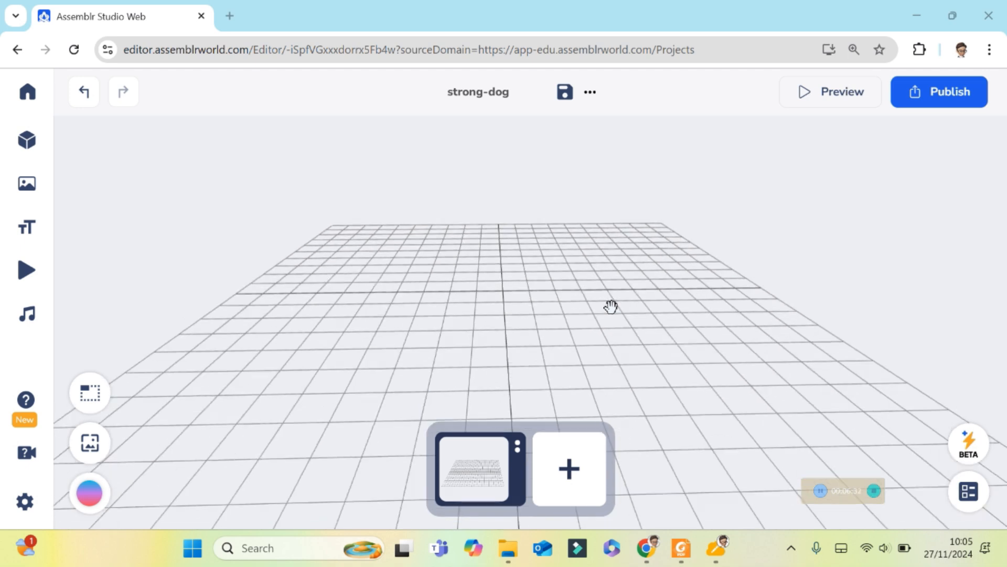
scroll(611, 306, "up", 1)
left_click_drag(625, 344, 624, 318)
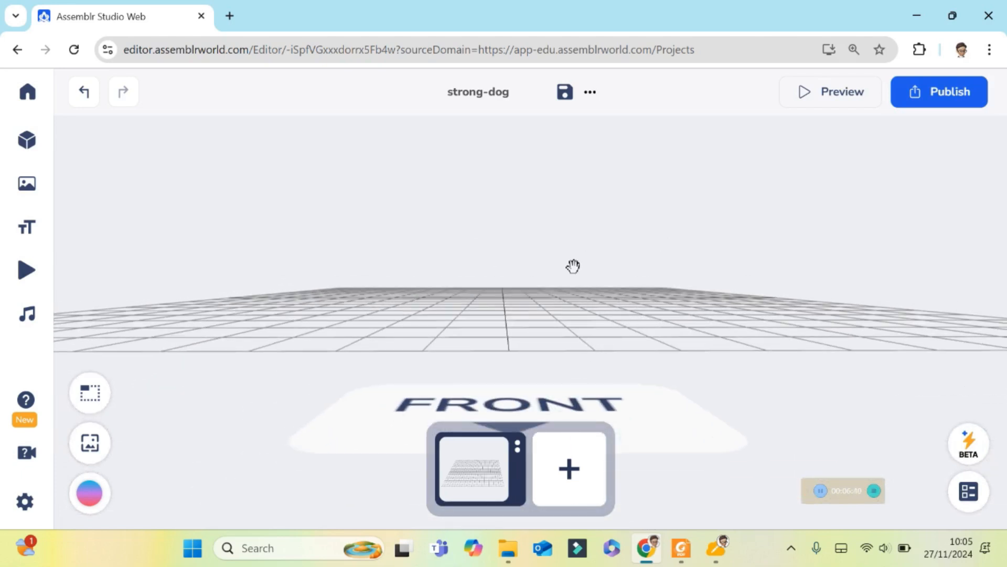
left_click_drag(571, 267, 571, 300)
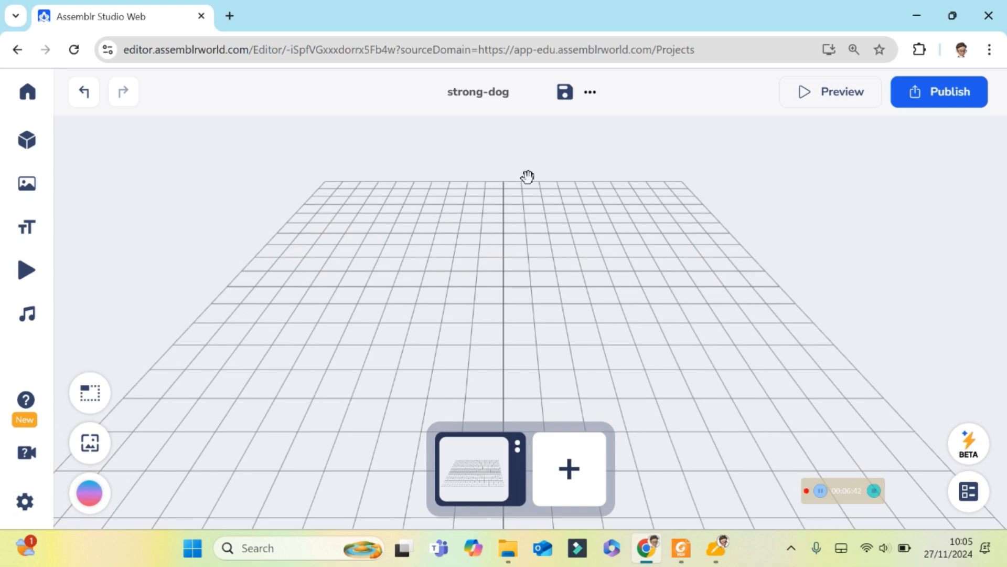
left_click_drag(546, 198, 547, 252)
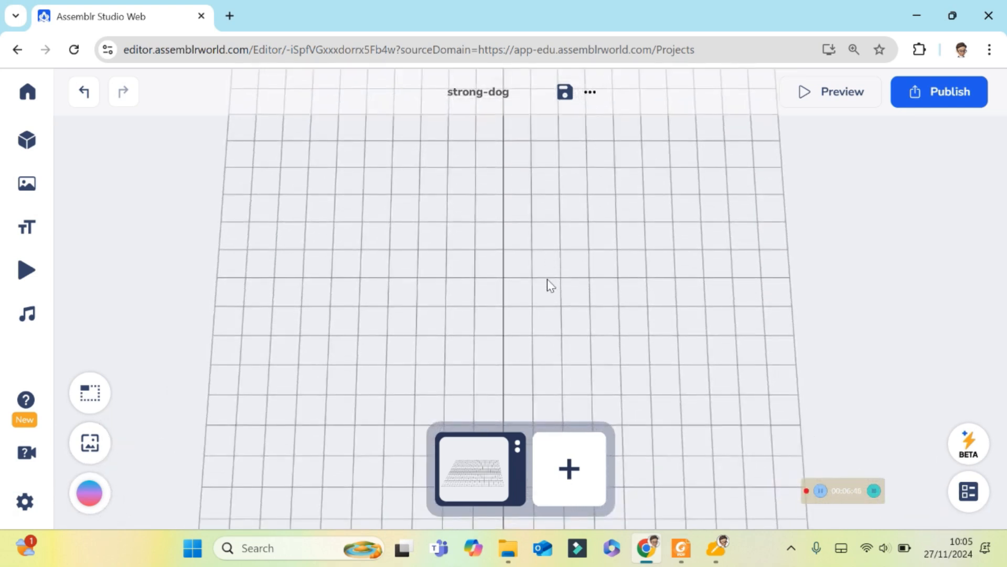
left_click_drag(547, 299, 548, 194)
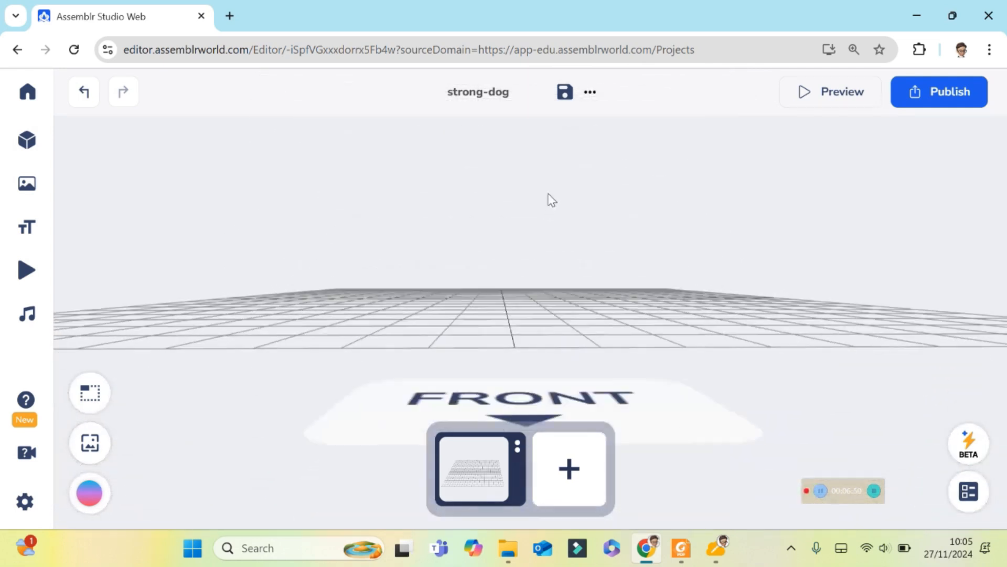
mouse_move(490, 259)
left_mouse_down()
mouse_move(521, 271)
mouse_move(599, 263)
mouse_move(589, 273)
mouse_move(488, 279)
mouse_move(490, 268)
left_mouse_up()
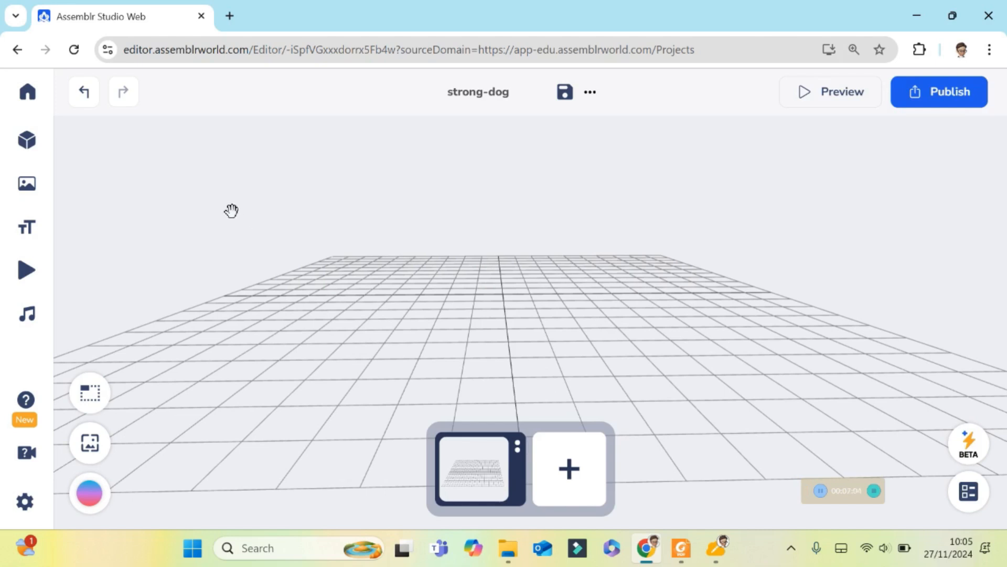
Step: Open the 3D library and browse its Free and Owned categories before returning to all bundles
mouse_move(29, 158)
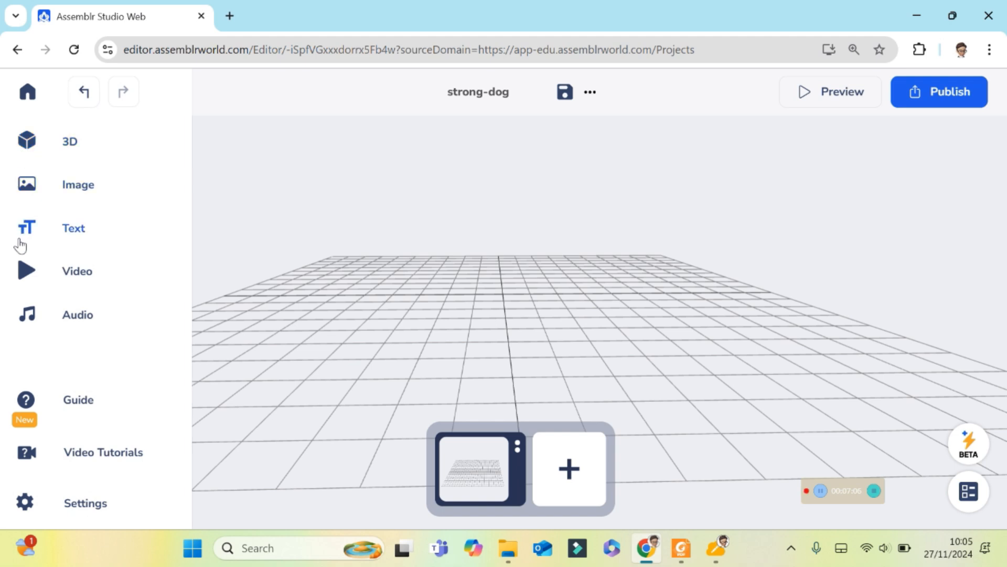
left_click(28, 143)
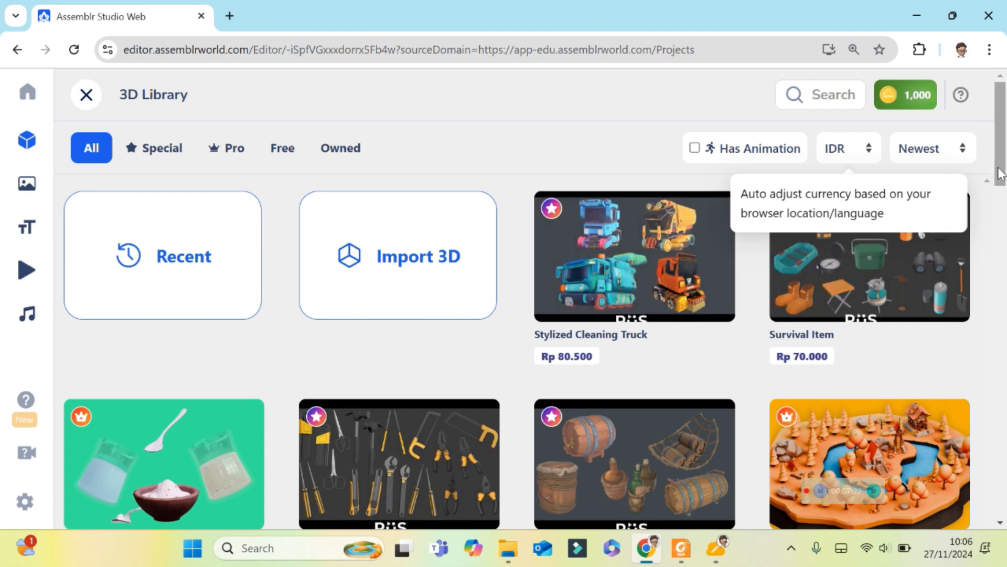
mouse_move(1002, 166)
left_mouse_down()
mouse_move(1000, 192)
mouse_move(999, 172)
left_mouse_up()
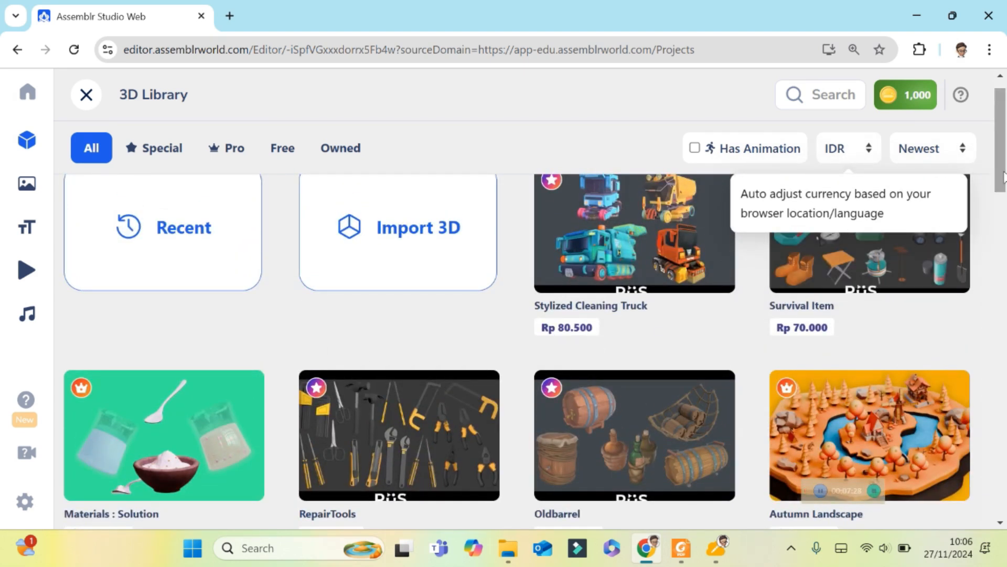
left_click(283, 150)
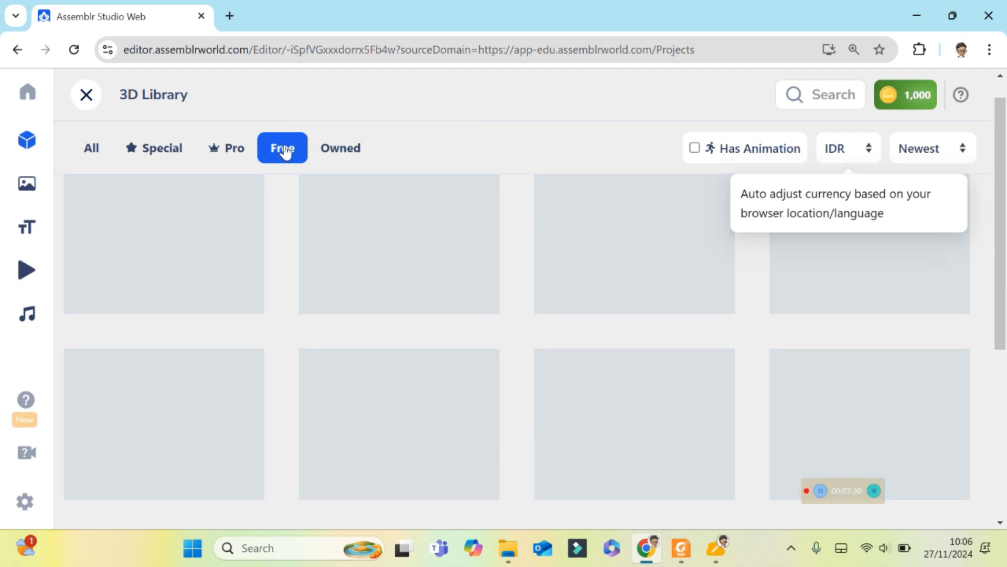
left_click(341, 149)
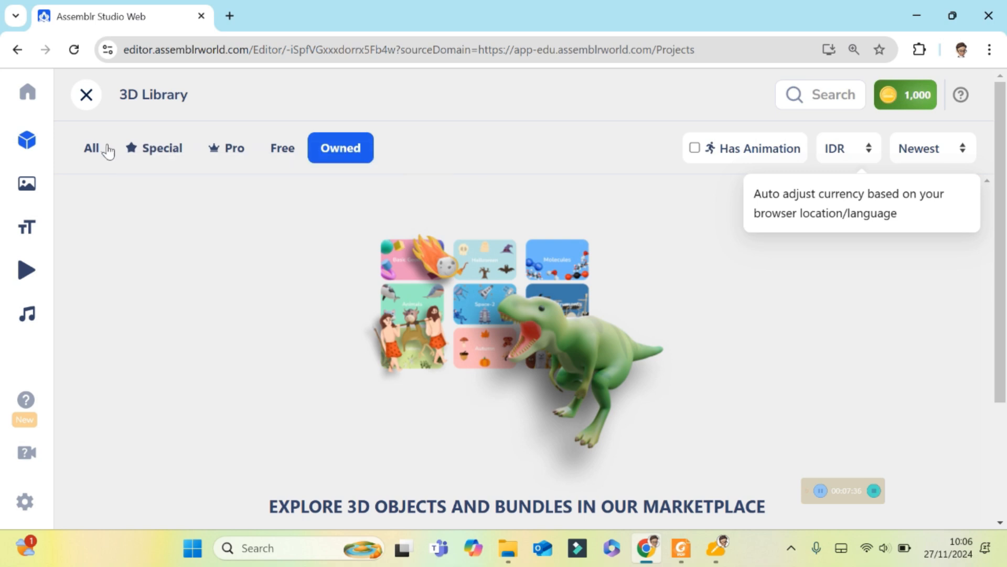
left_click(93, 152)
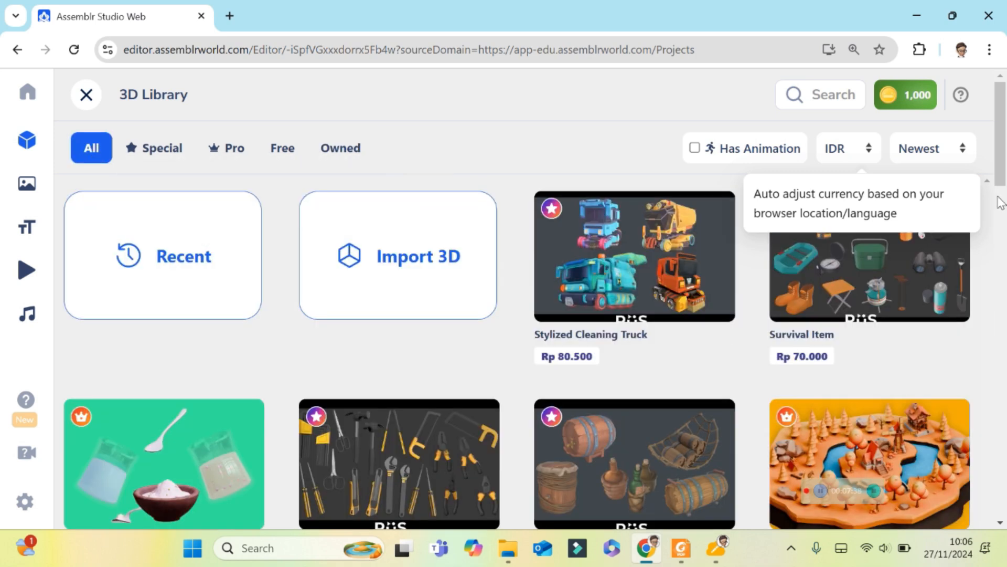
Step: Add the Human Heart model from the Heart & Blood Flow bundle to the scene
left_click_drag(1002, 179, 981, 336)
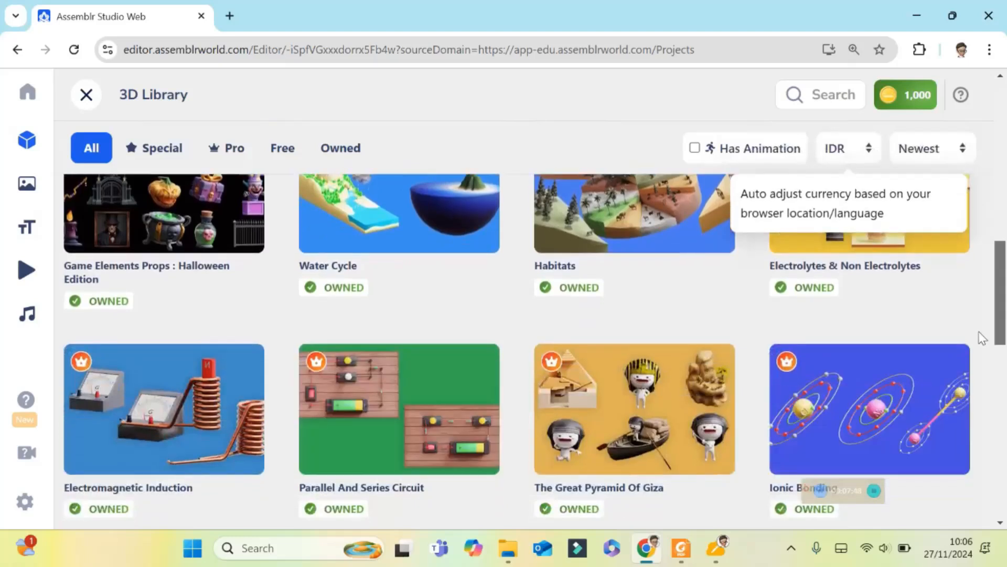
scroll(797, 492, "down", 5)
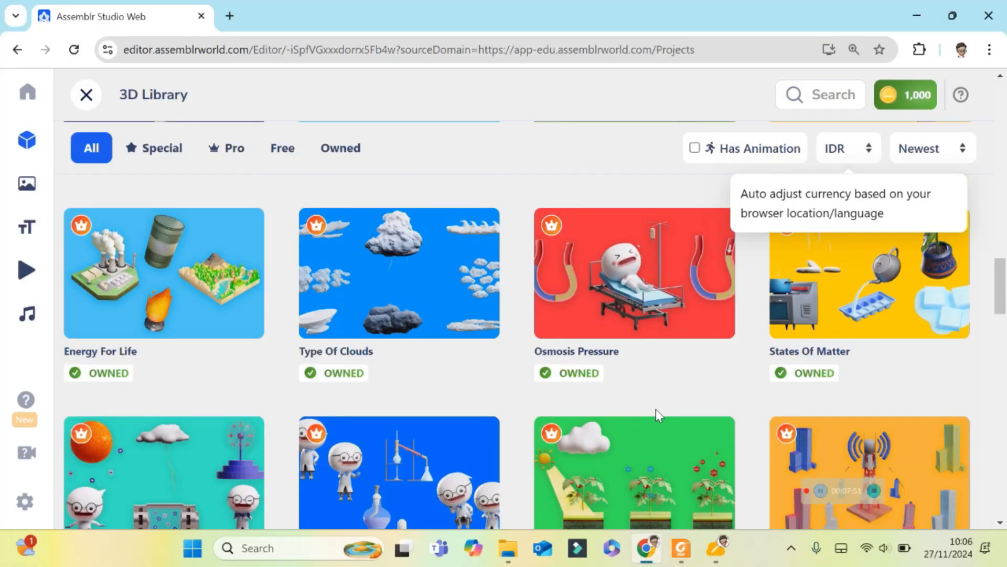
left_click_drag(1000, 307, 968, 457)
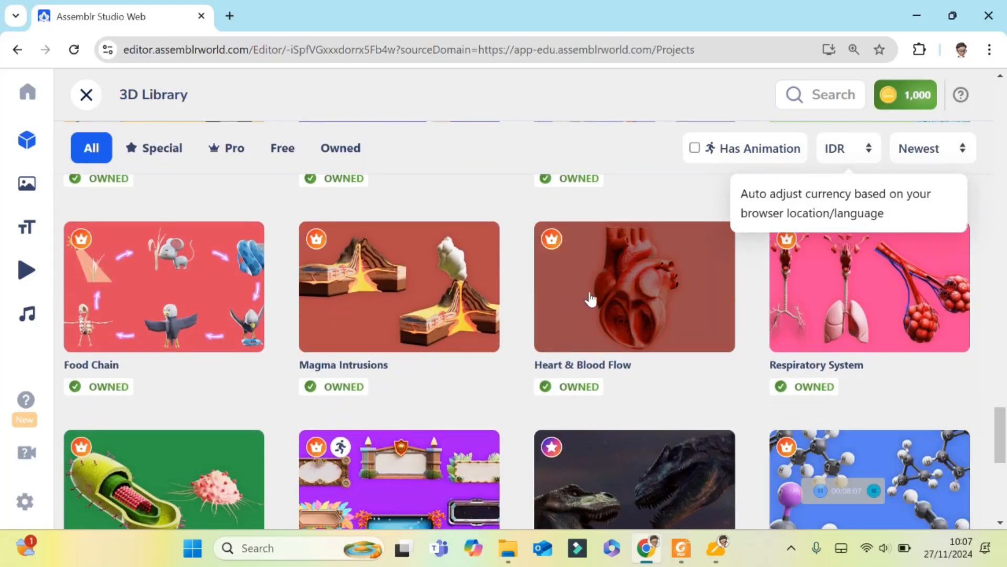
left_click(627, 306)
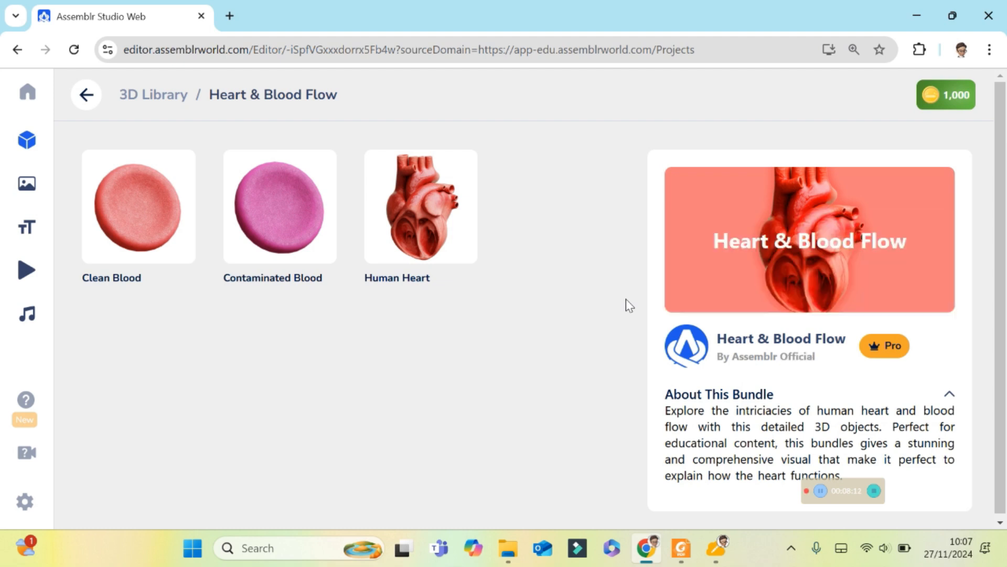
left_click(417, 220)
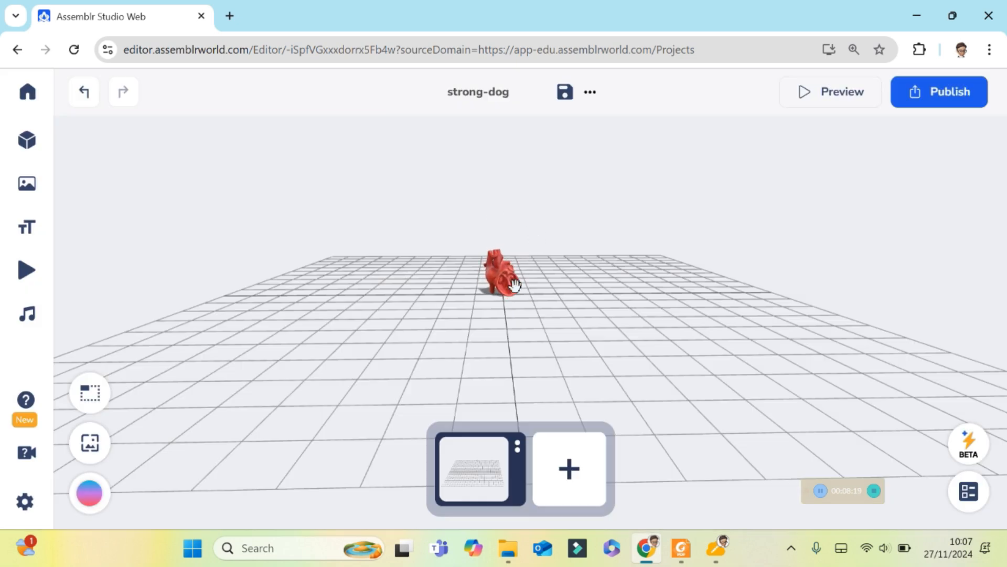
Step: Select the human heart model on the grid to bring up its transform tools and 3D object settings
left_click_drag(538, 260, 537, 284)
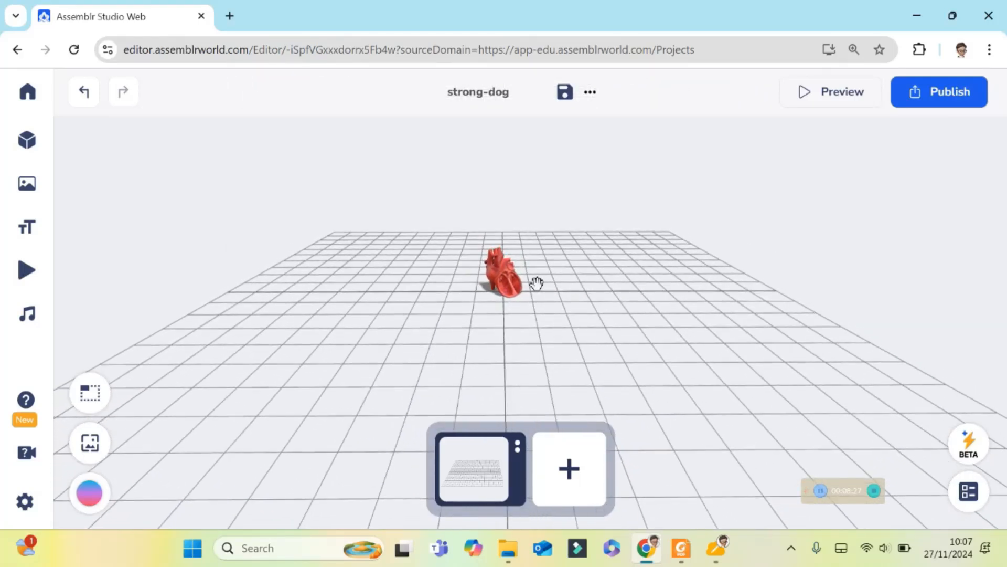
left_click(500, 273)
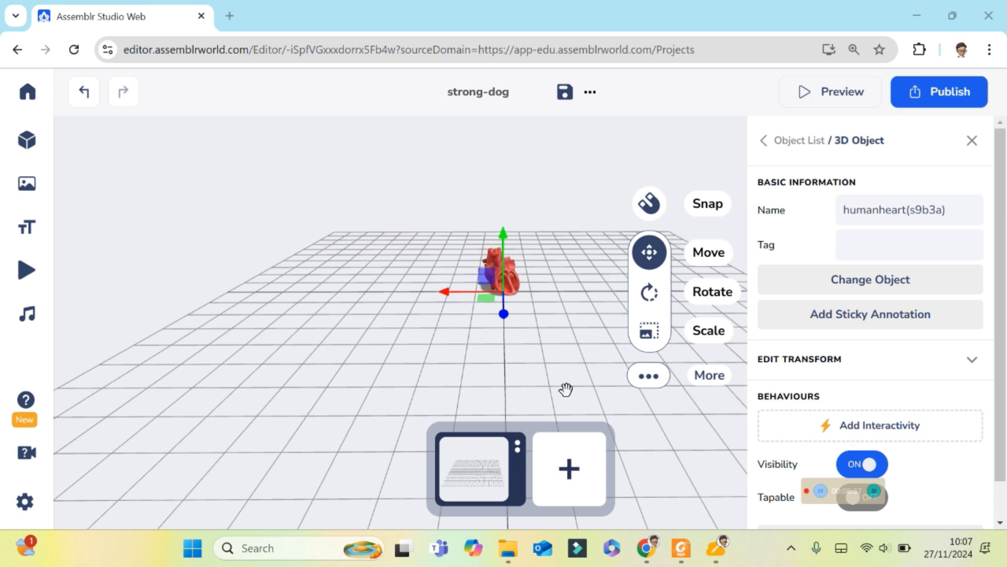
left_click_drag(566, 389, 578, 363)
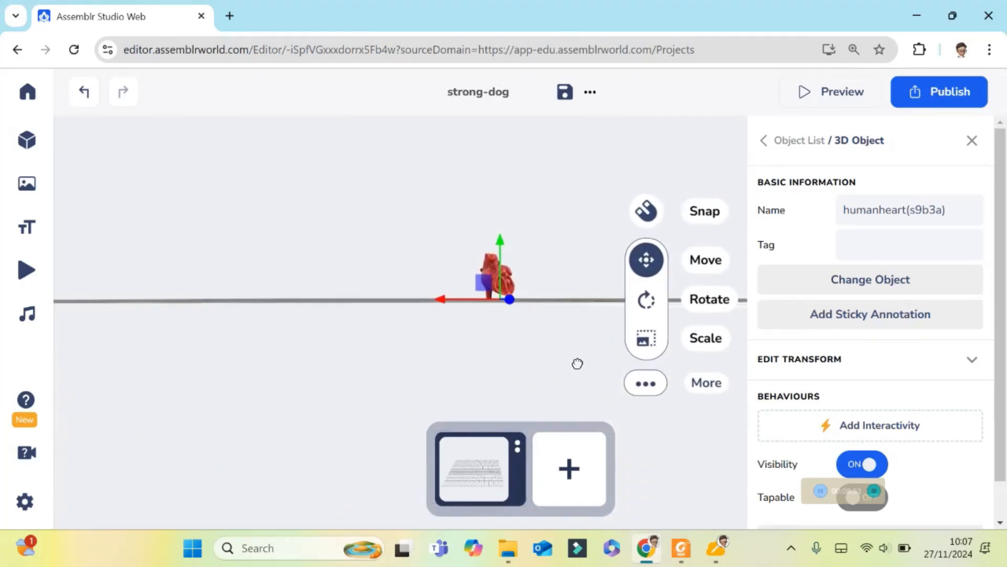